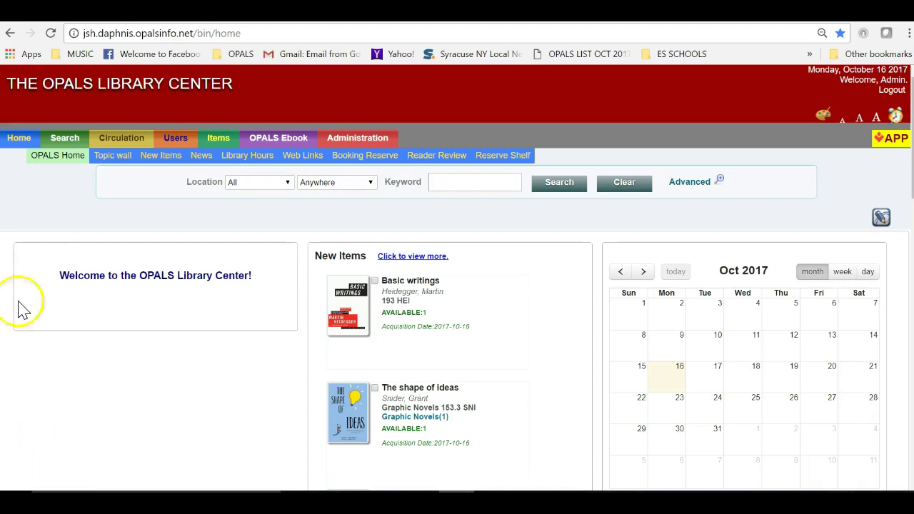
Step: Go to the Topic Wall page from the Home menu and start a new topic
mouse_move(19, 138)
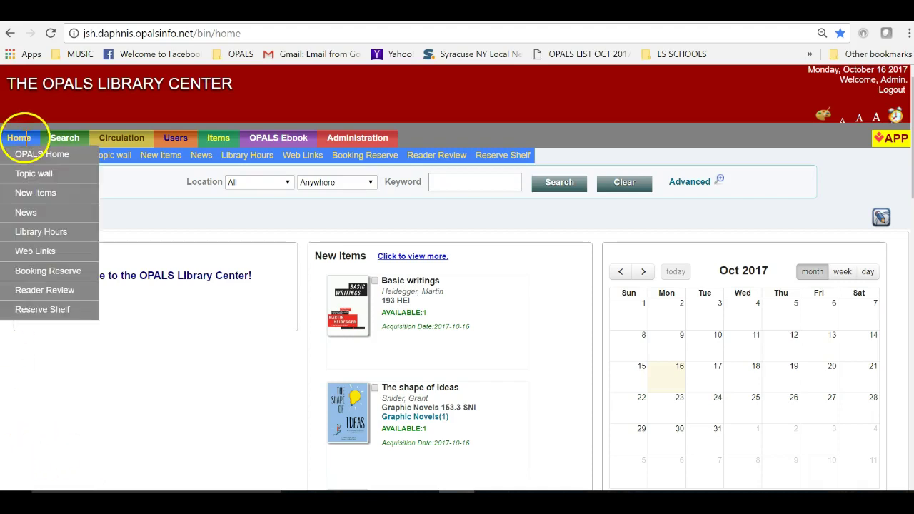
left_click(34, 178)
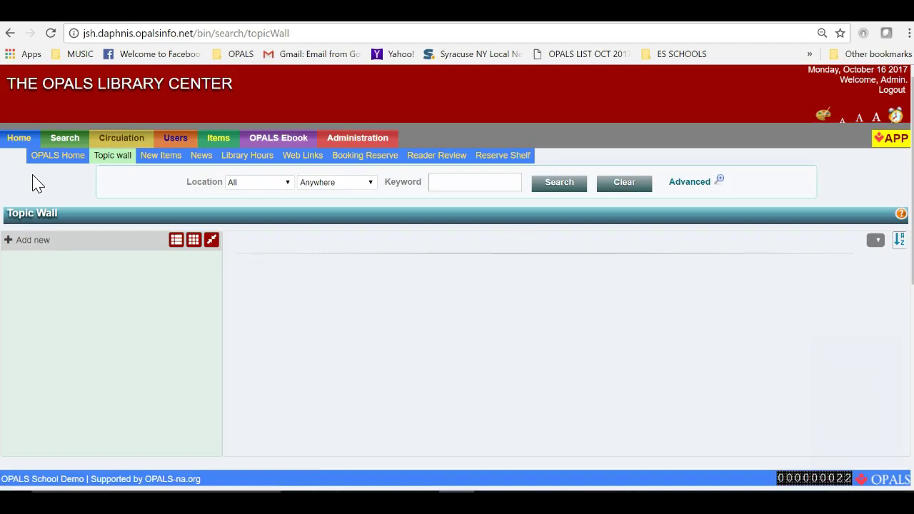
left_click(84, 308)
left_click(25, 245)
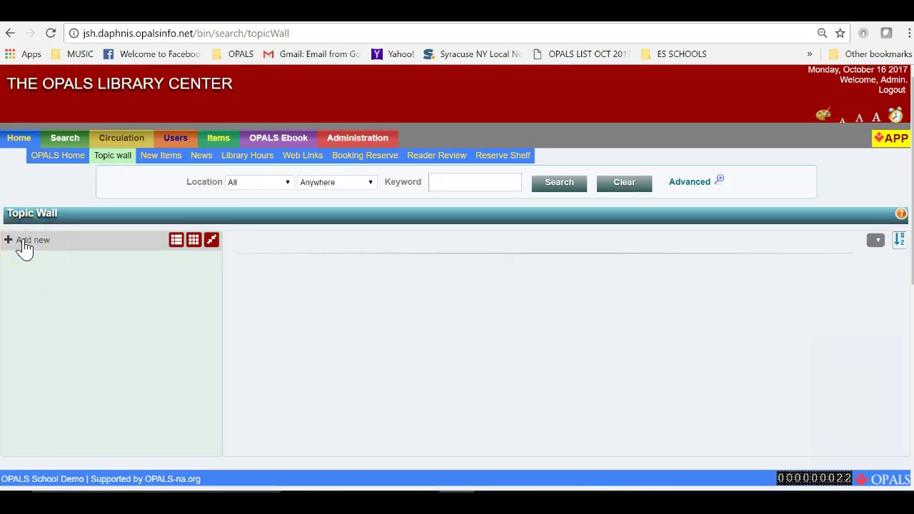
Step: Enter 'Graphic Novels' as the new topic's name
left_click(25, 243)
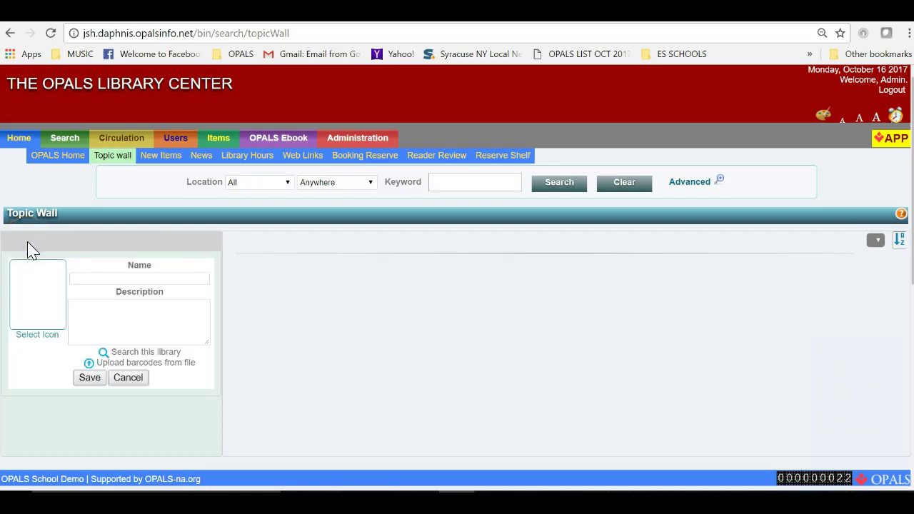
left_click(86, 280)
type("Graphic Novels")
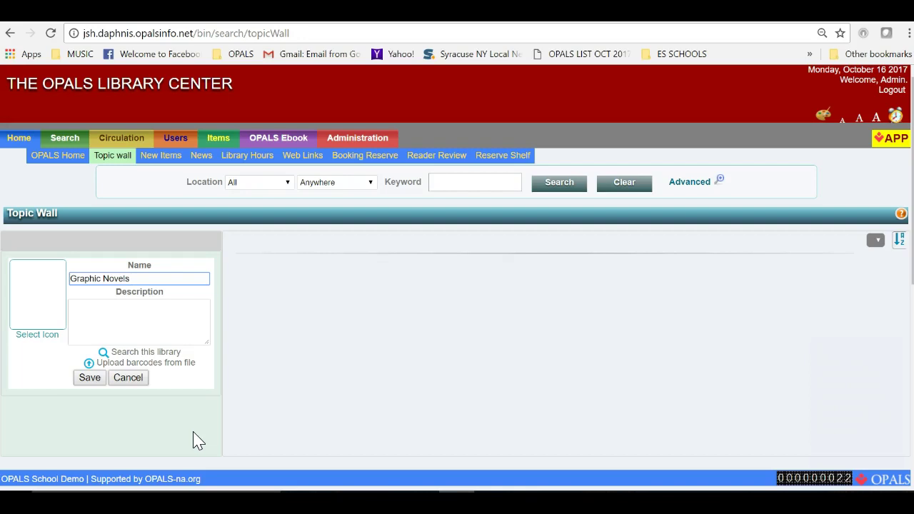
Step: Choose the Graphic Novels icon from the icon gallery for the topic
left_click(29, 336)
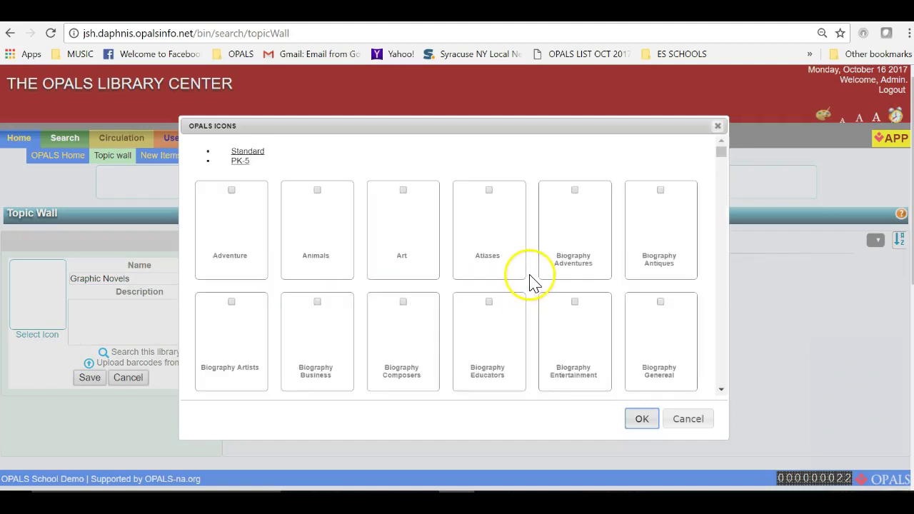
scroll(578, 270, "down", 1)
left_click_drag(727, 162, 724, 292)
left_click(416, 265)
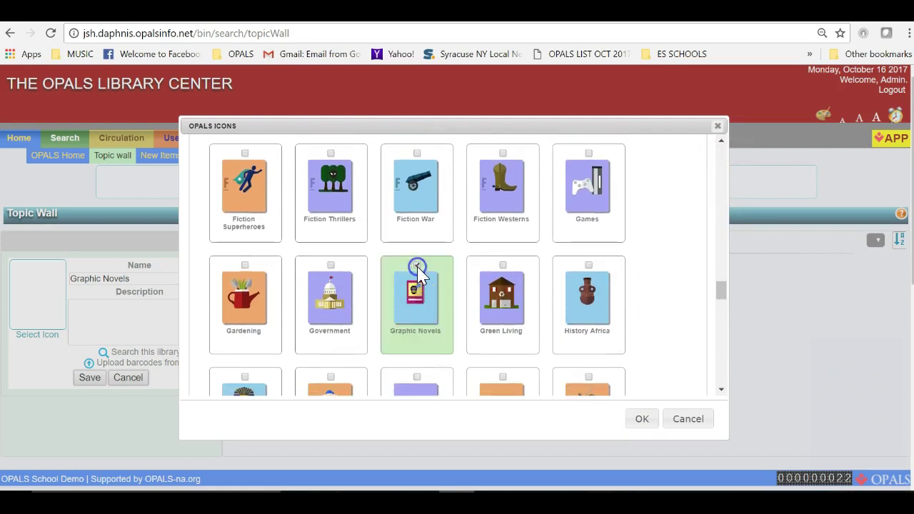
left_click(641, 420)
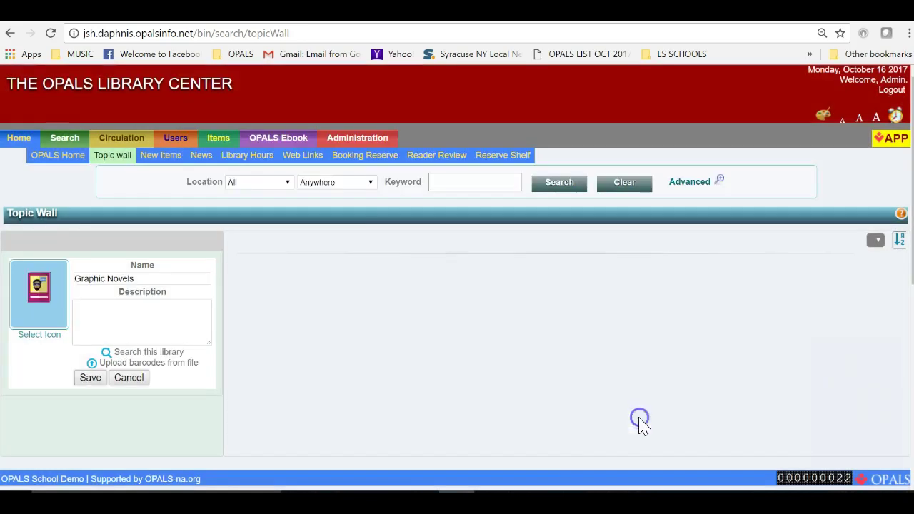
Step: Bring up the library search to find items for the topic
left_click(634, 418)
left_click_drag(638, 426, 382, 432)
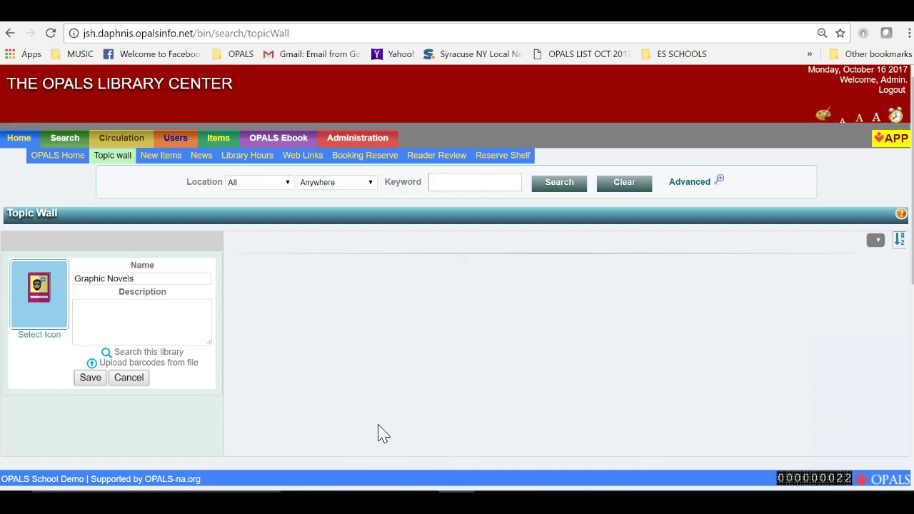
left_click(363, 431)
Step: Search callNum for 'graphic novel' and add all 251 results across pages to the topic
left_click(136, 352)
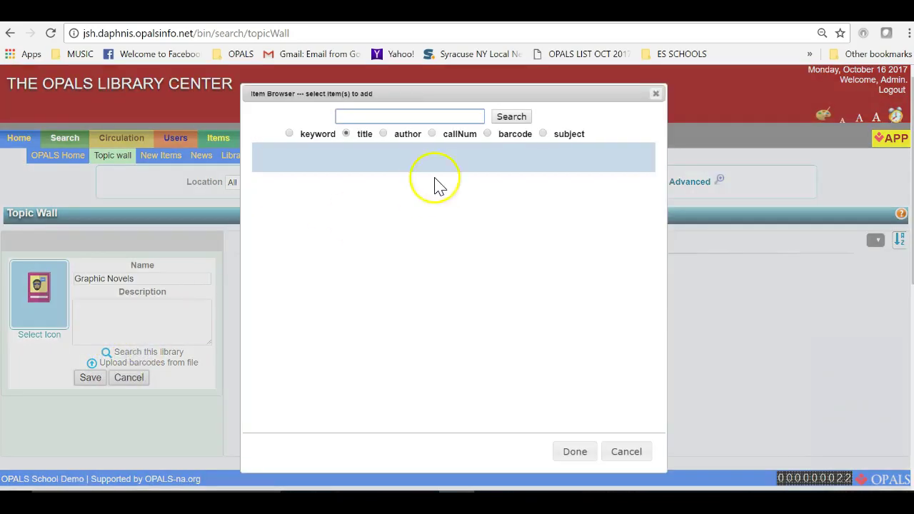
left_click(432, 134)
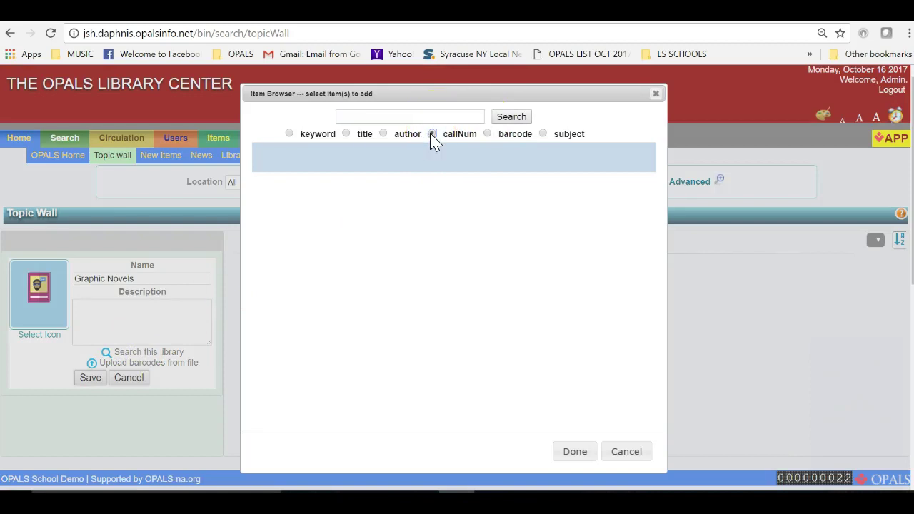
left_click(419, 115)
type("graphic novel")
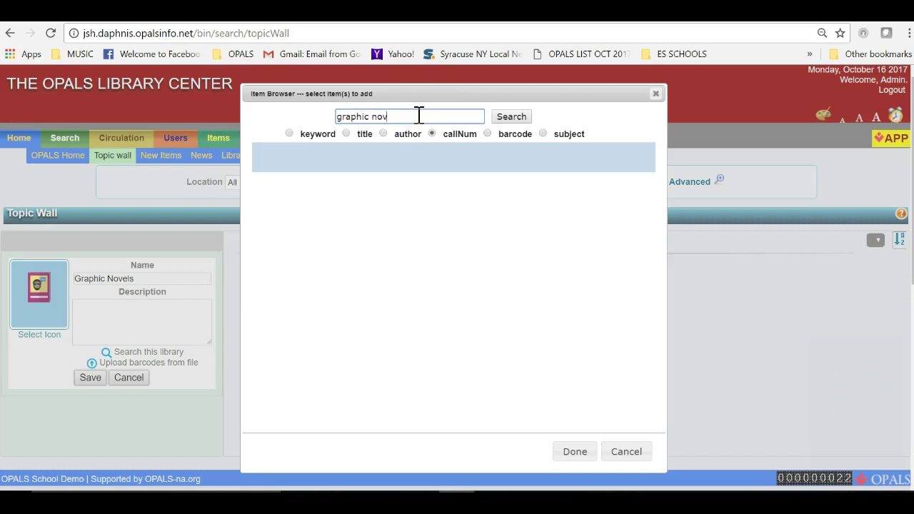
left_click(510, 118)
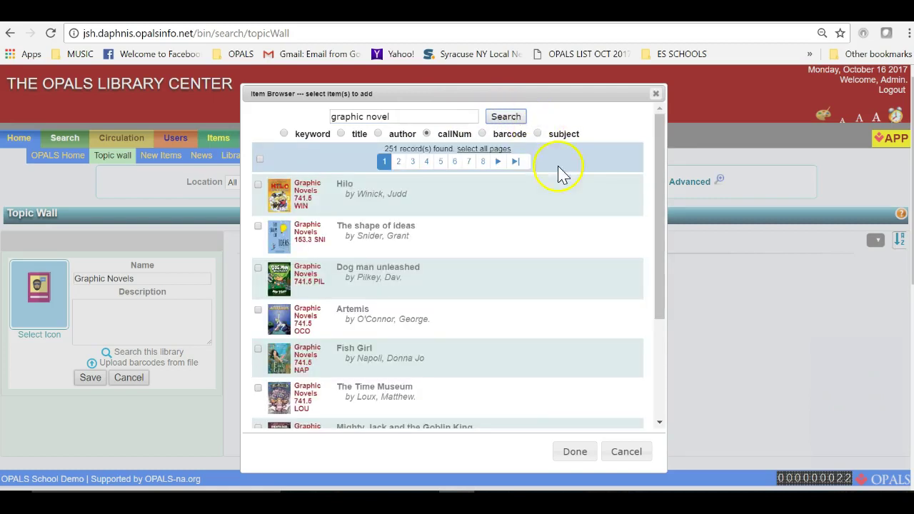
left_click(488, 151)
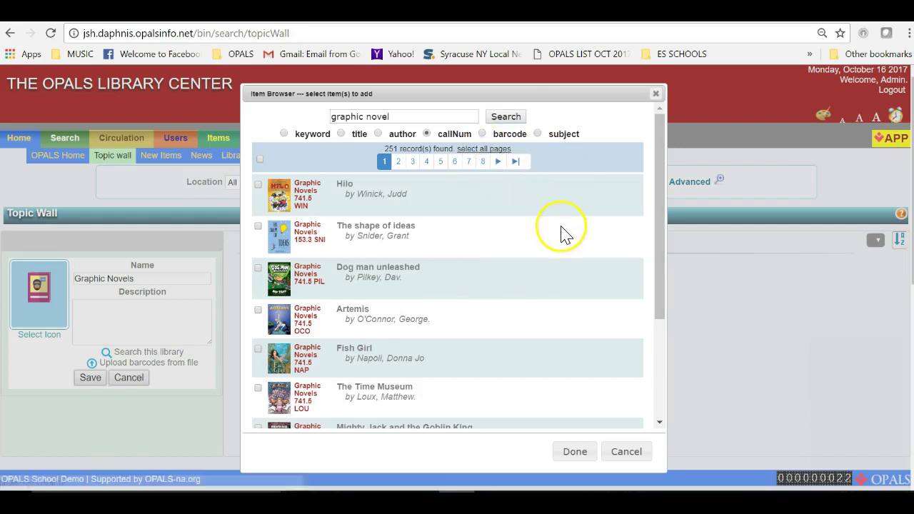
scroll(561, 235, "down", 1)
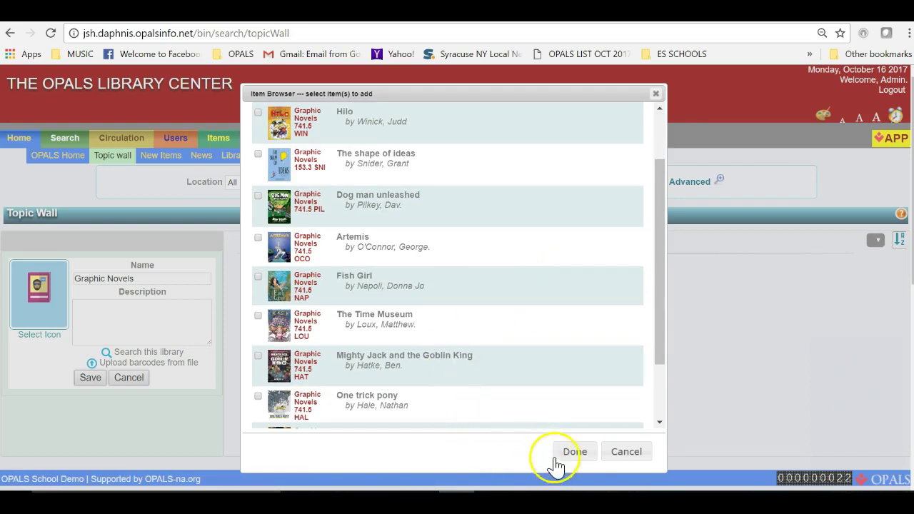
scroll(518, 303, "up", 1)
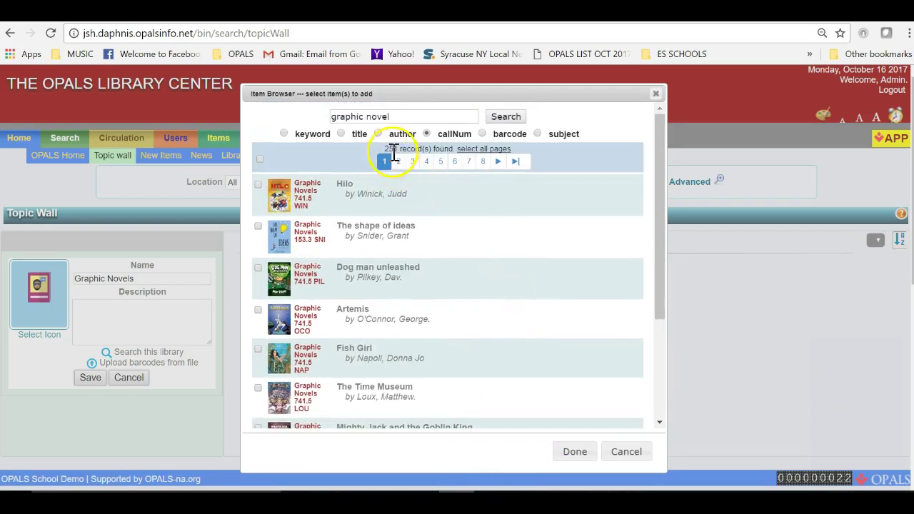
left_click(576, 457)
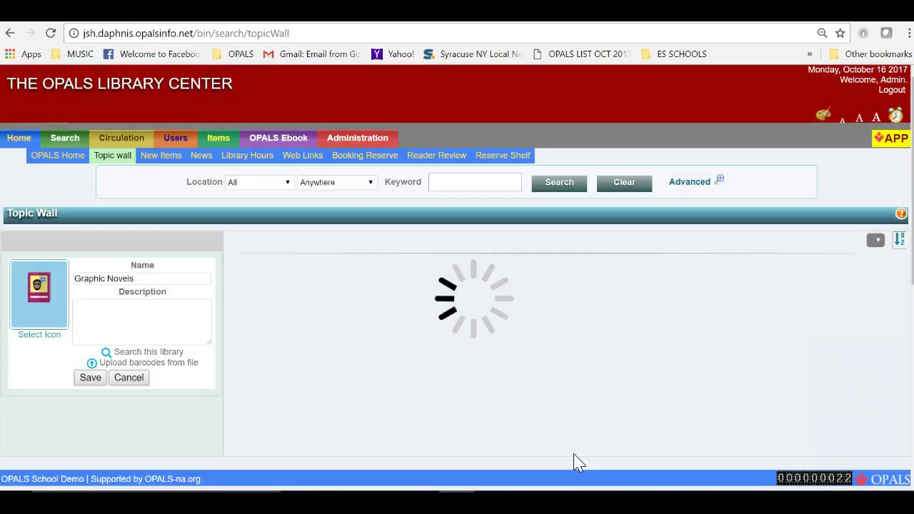
Step: Remove the first book from the Graphic Novels topic and save the topic to the wall
left_click(573, 439)
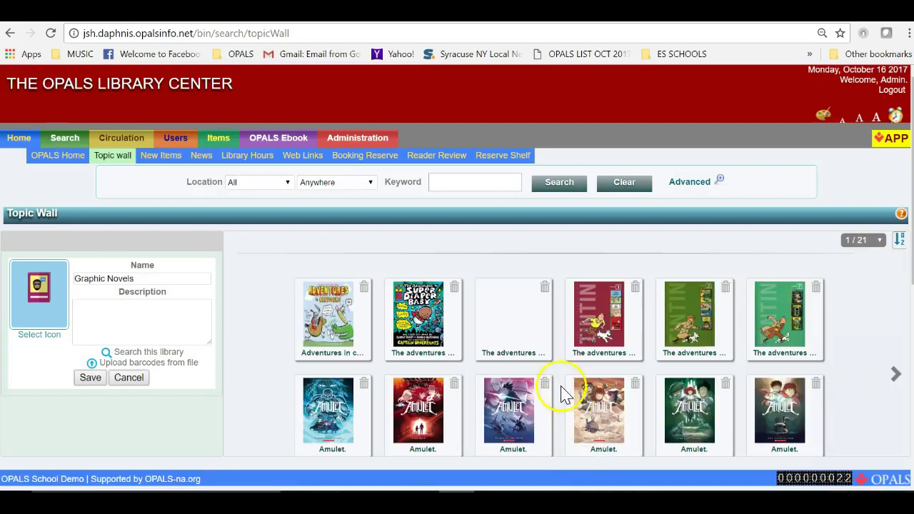
scroll(557, 375, "down", 3)
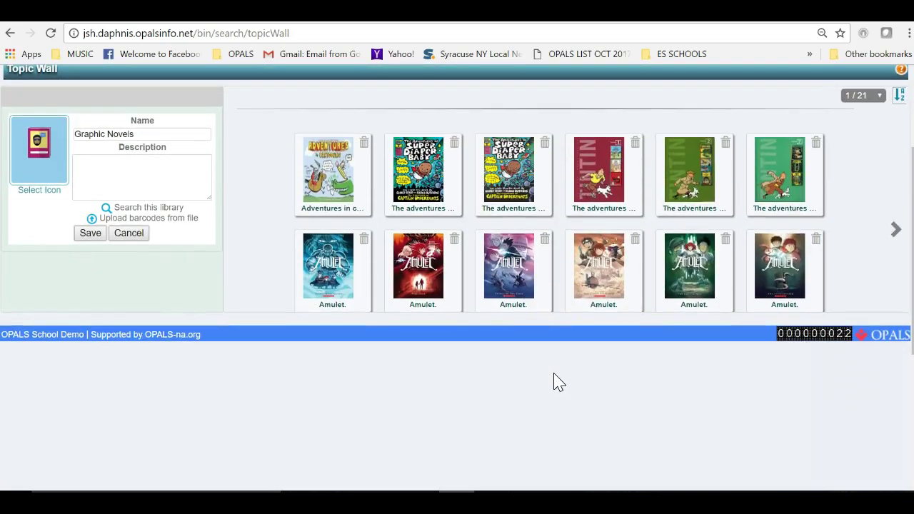
left_click(896, 235)
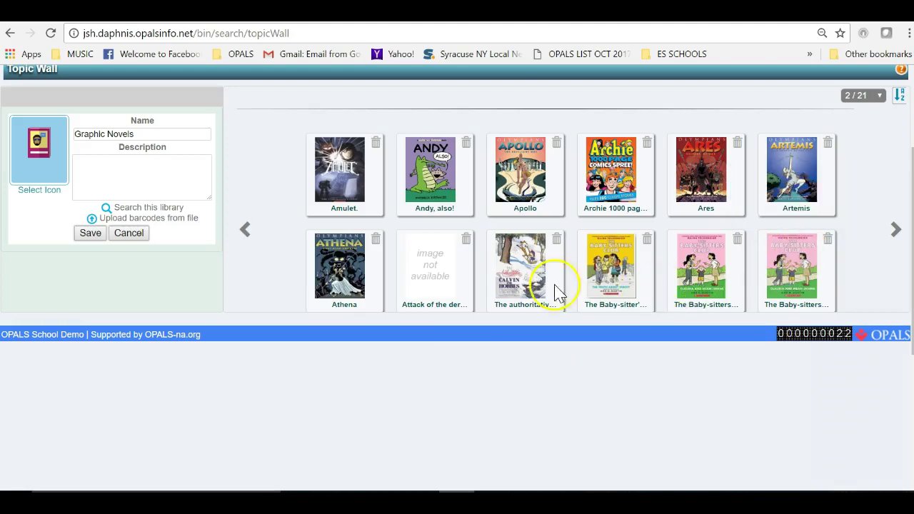
left_click(245, 229)
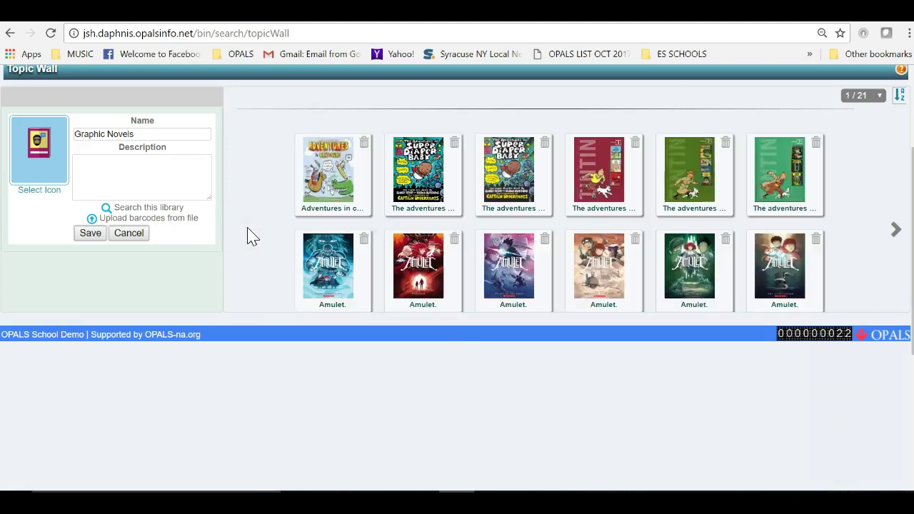
left_click(364, 145)
left_click(91, 234)
left_click(99, 268)
Step: Save the Graphic Novels topic, then go to OPALS Home via the Home menu
left_click(92, 236)
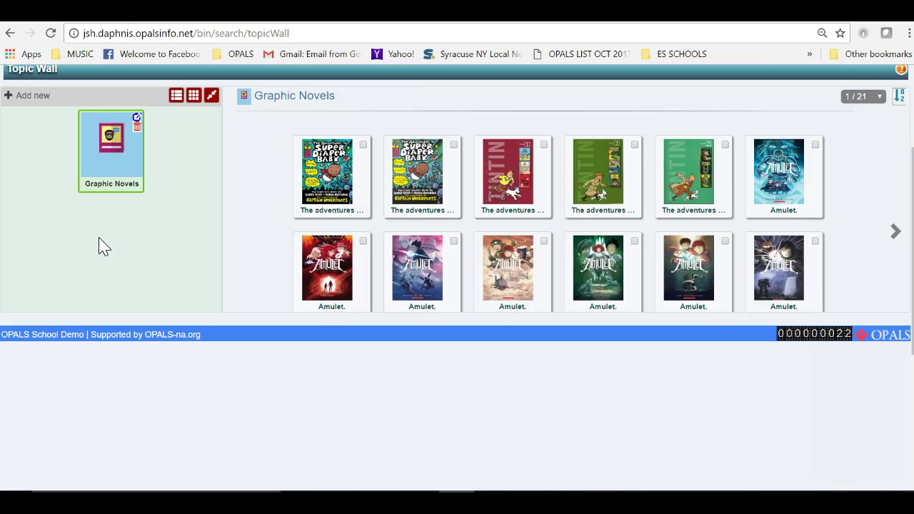
scroll(102, 246, "up", 3)
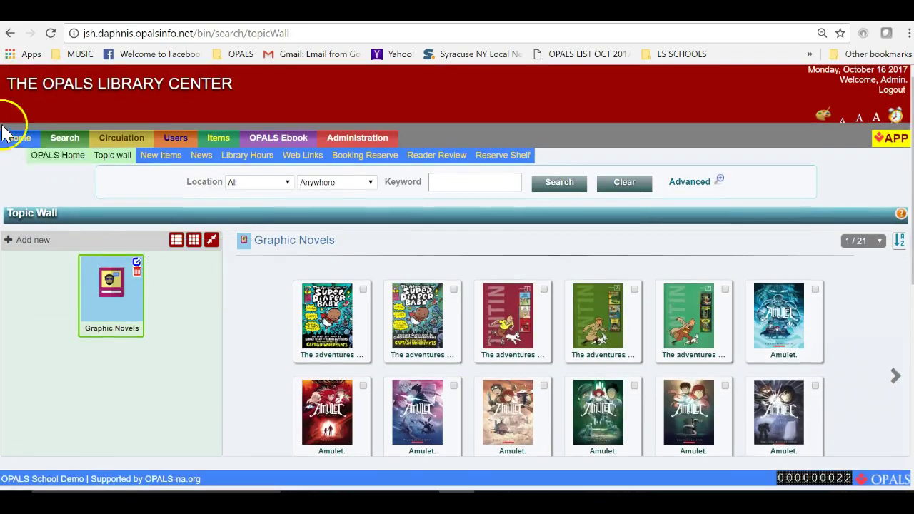
left_click(22, 141)
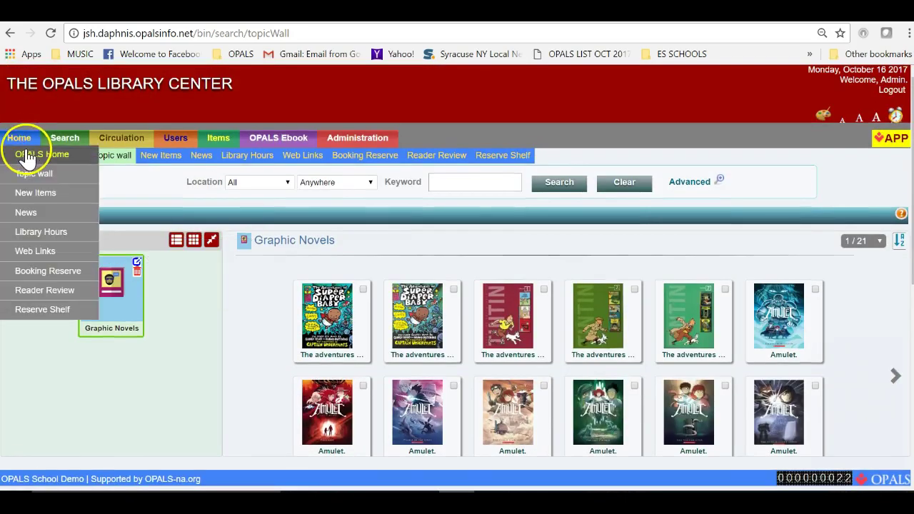
left_click(32, 159)
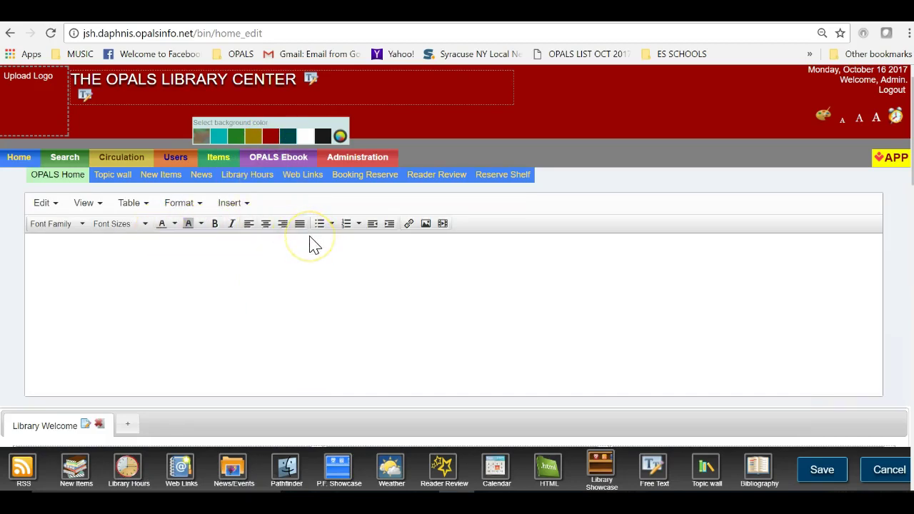
Step: Add a one-column tab headed 'Graphic Novels Topic Wall' beside Library Welcome
scroll(112, 357, "down", 2)
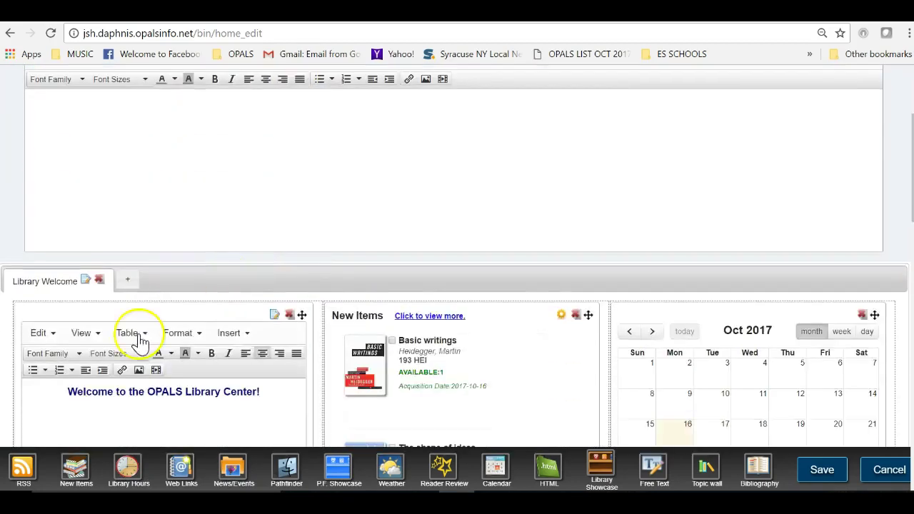
left_click(128, 280)
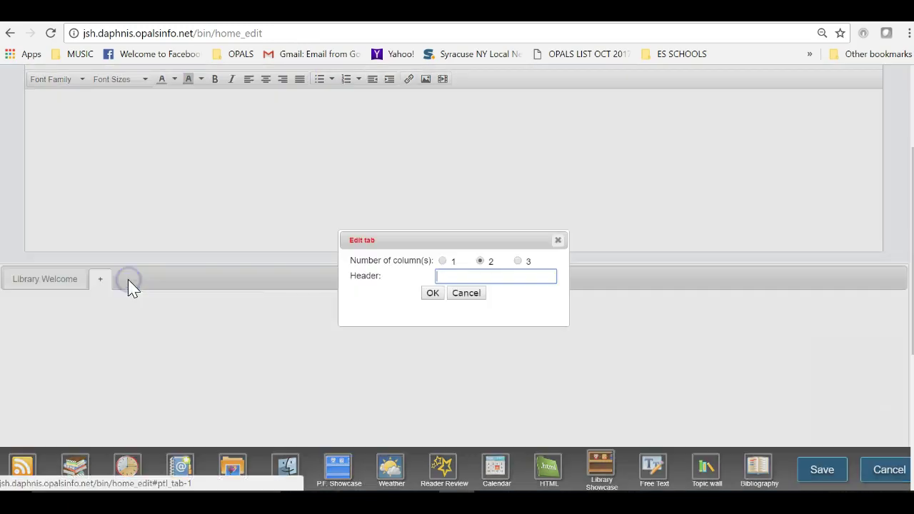
left_click(442, 262)
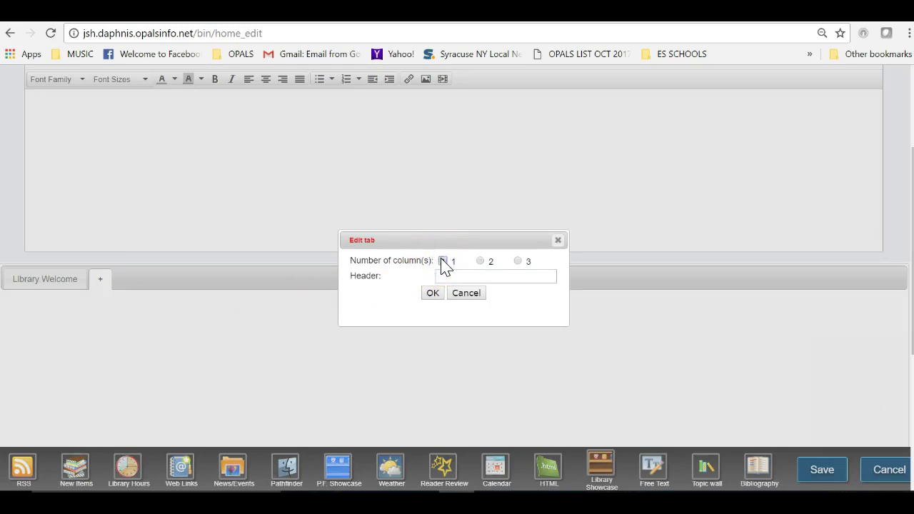
left_click(453, 274)
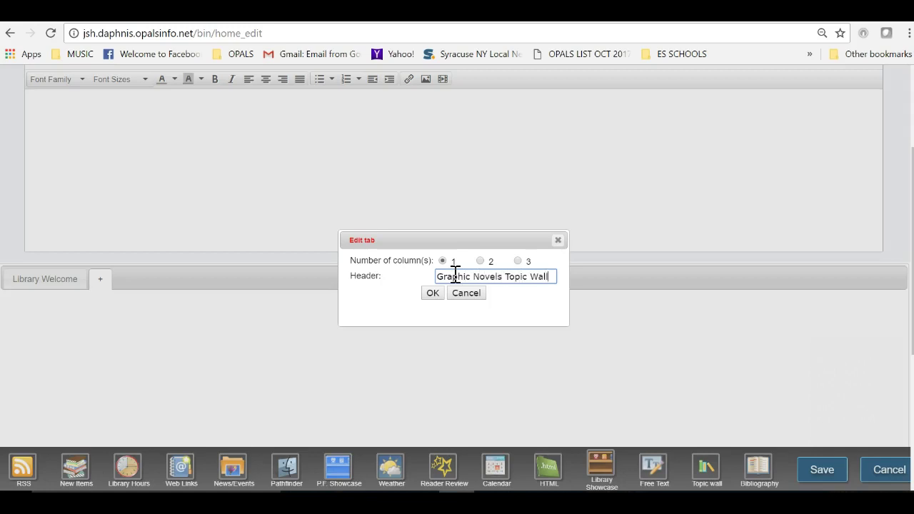
left_click(433, 293)
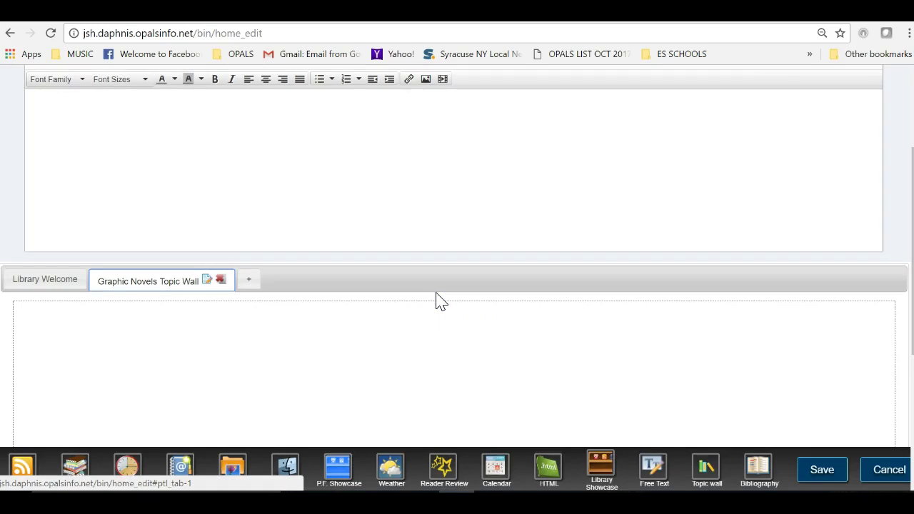
Step: Place a Topic Wall widget in the new tab and set its topic to Graphic Novels
left_click(437, 301)
left_click(503, 349)
mouse_move(702, 471)
left_mouse_down()
mouse_move(692, 438)
mouse_move(619, 415)
mouse_move(686, 432)
mouse_move(705, 468)
left_mouse_up()
left_click(703, 472)
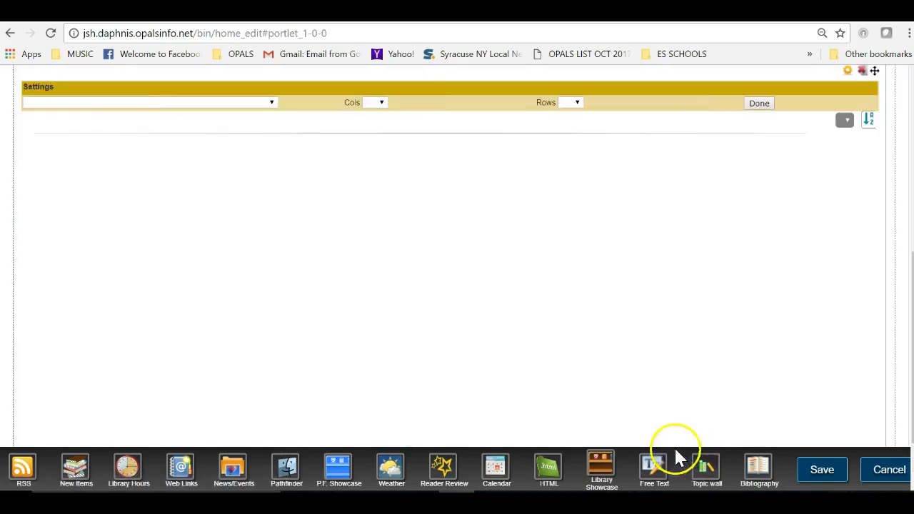
scroll(650, 437, "up", 1)
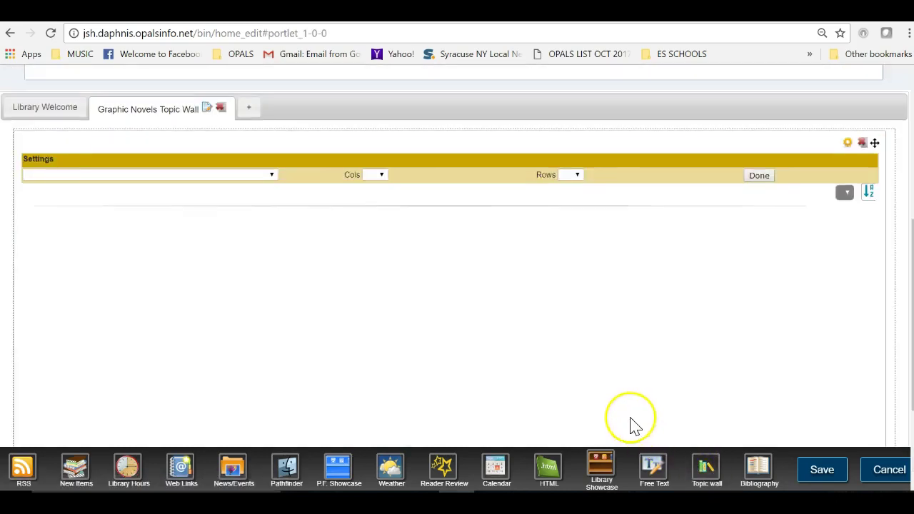
left_click(273, 177)
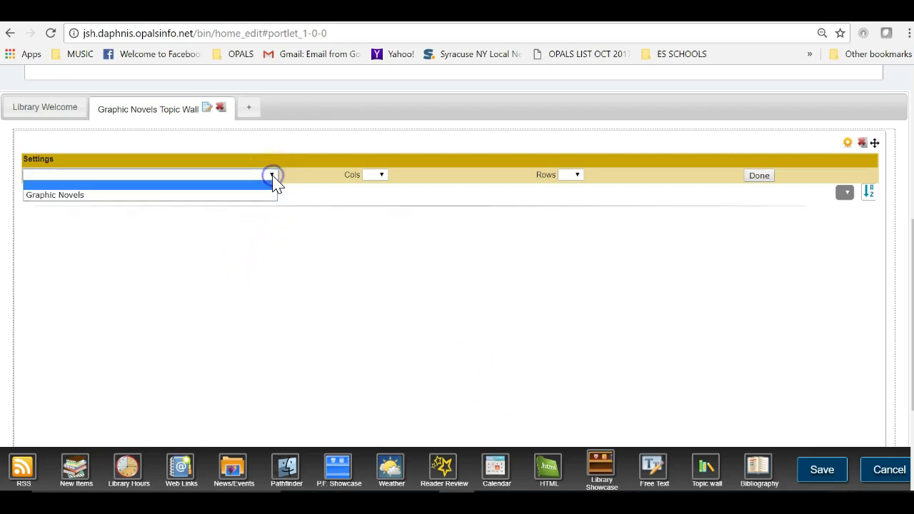
left_click(225, 204)
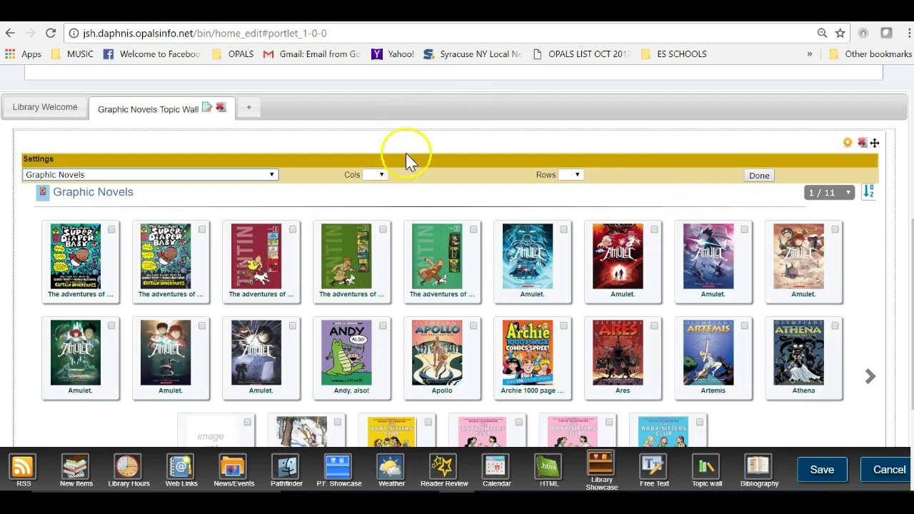
Step: Set the Graphic Novels topic wall grid to 7 columns and 4 rows
scroll(408, 151, "down", 2)
scroll(408, 147, "up", 1)
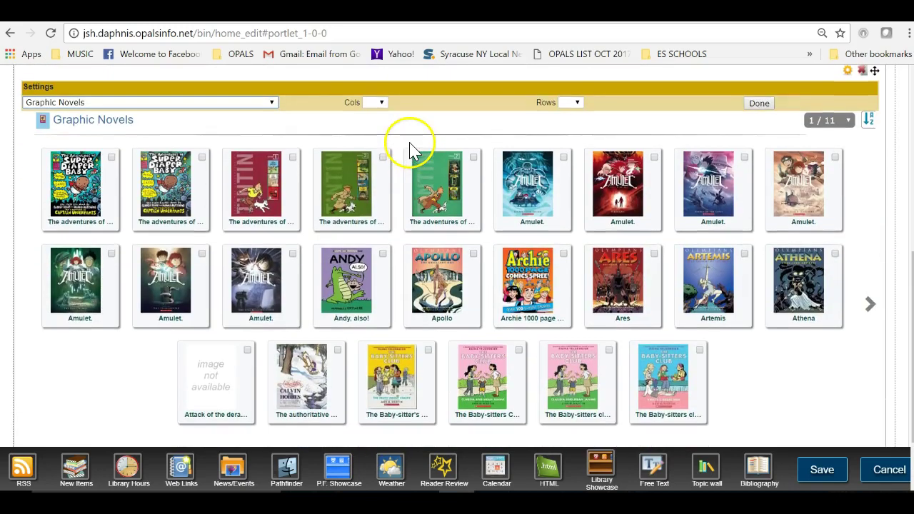
left_click(379, 103)
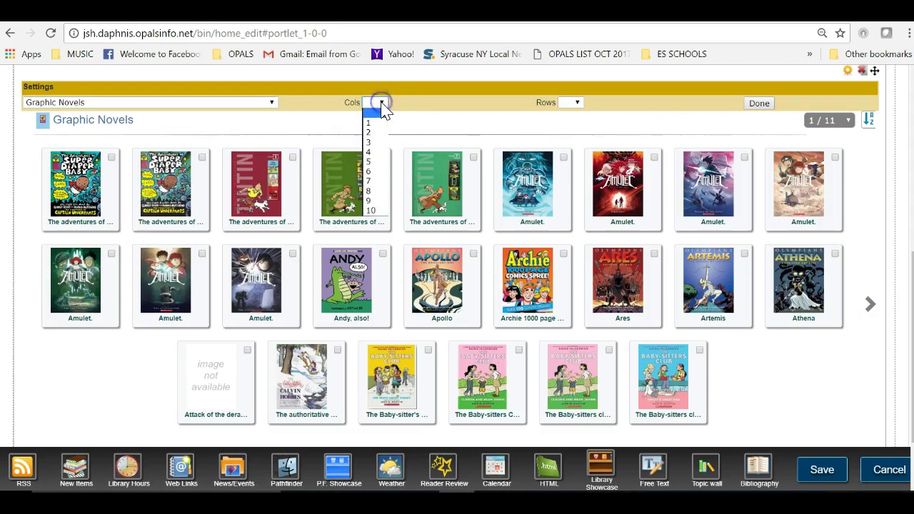
left_click(371, 169)
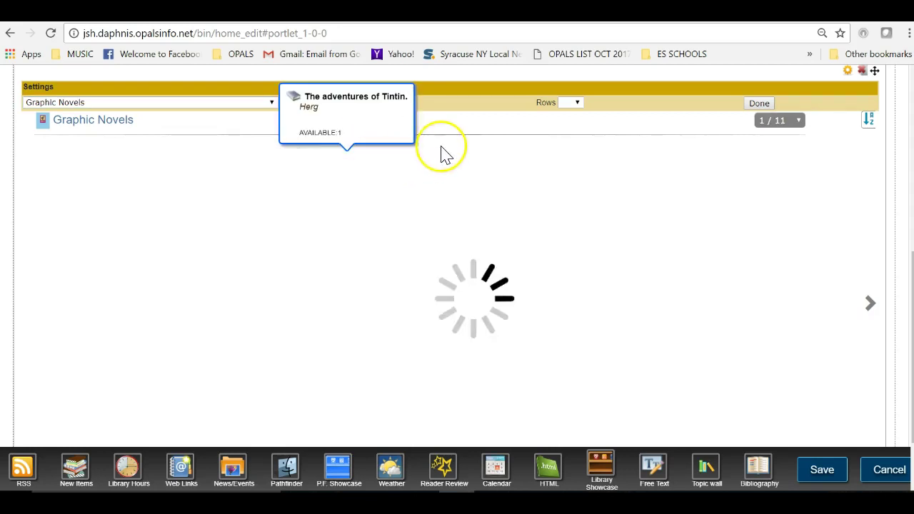
scroll(503, 174, "down", 1)
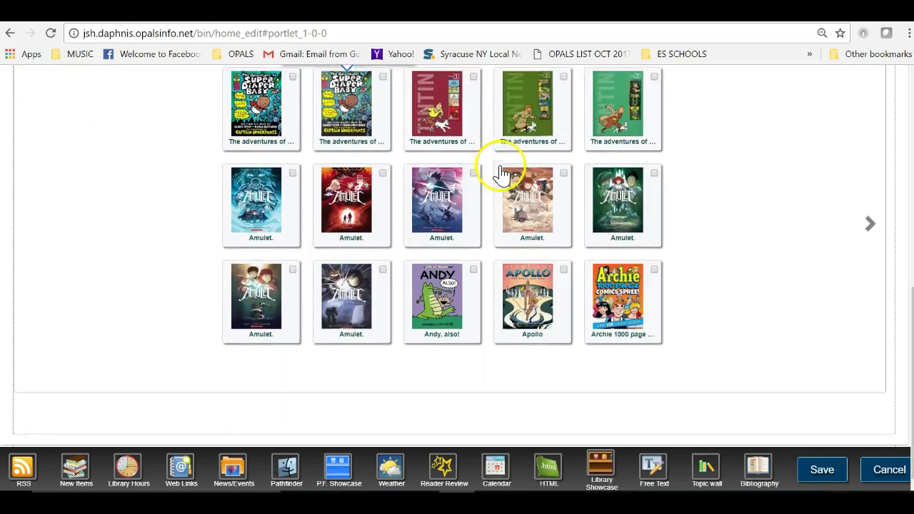
scroll(500, 173, "up", 2)
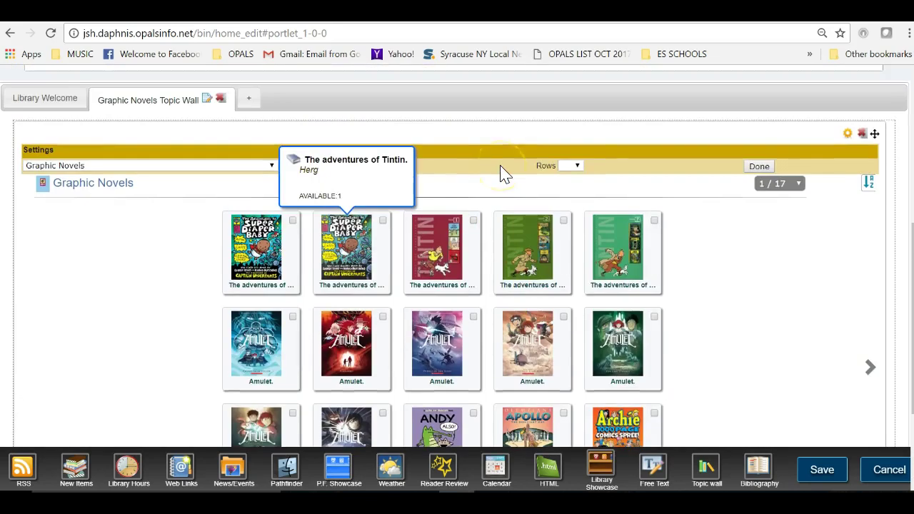
left_click(578, 167)
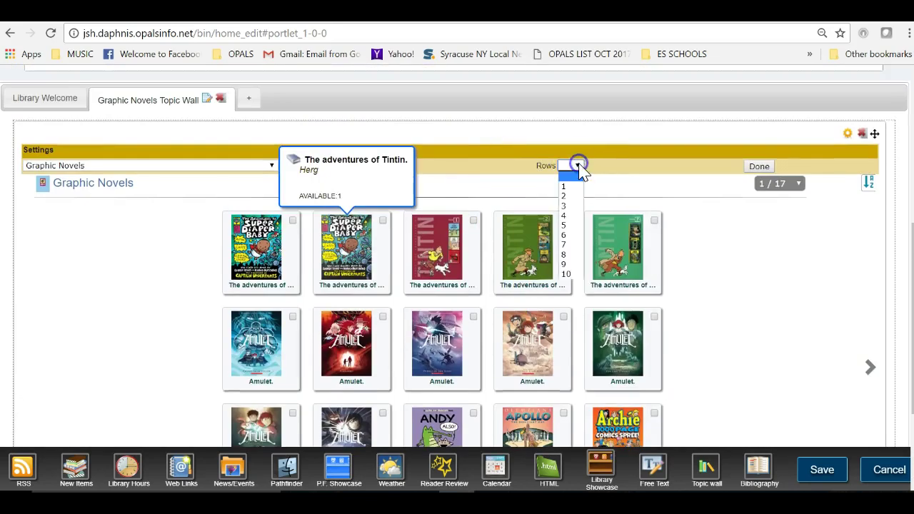
left_click(571, 225)
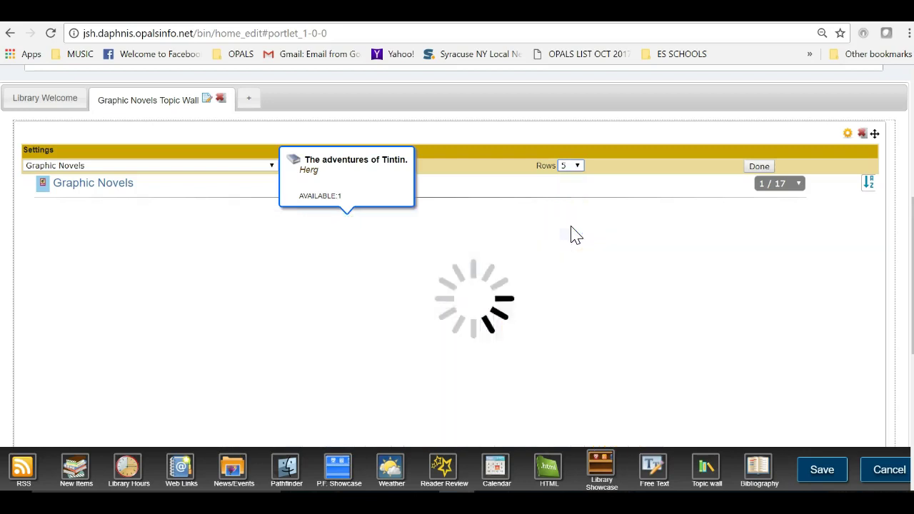
left_click(714, 283)
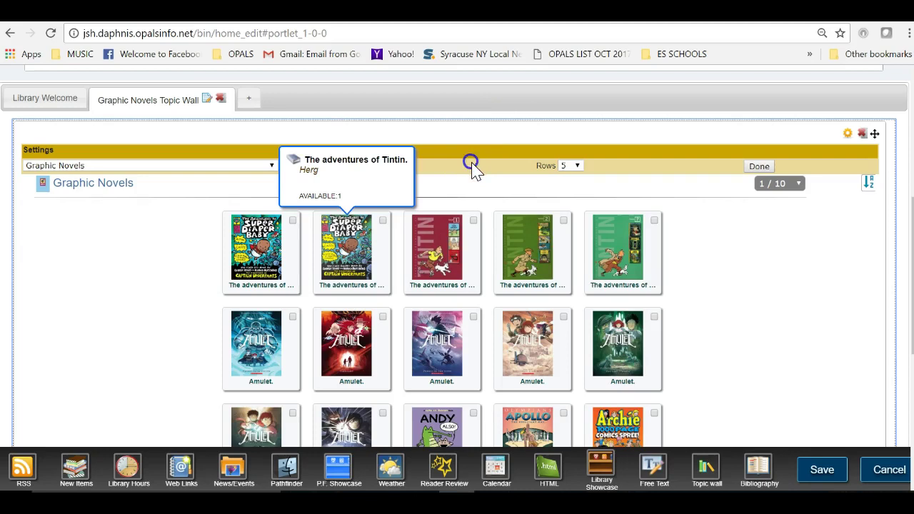
left_click(183, 170)
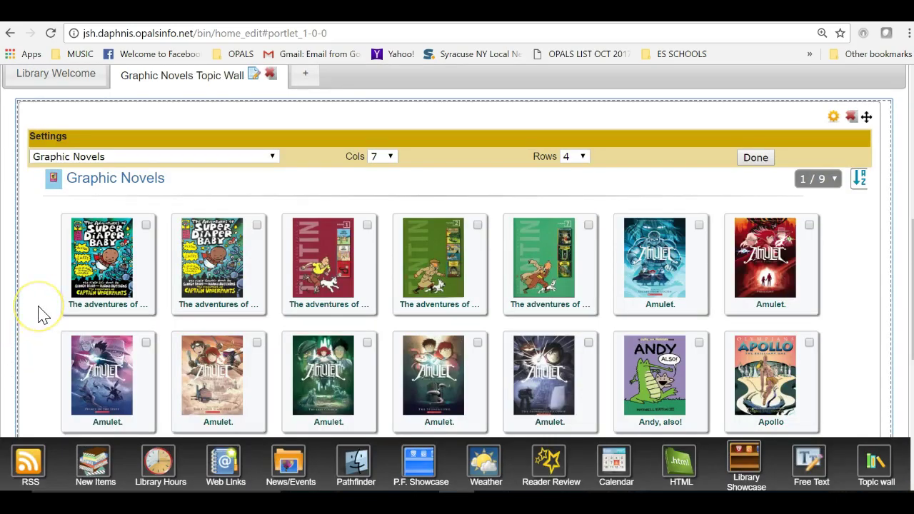
scroll(39, 314, "down", 1)
scroll(39, 314, "down", 4)
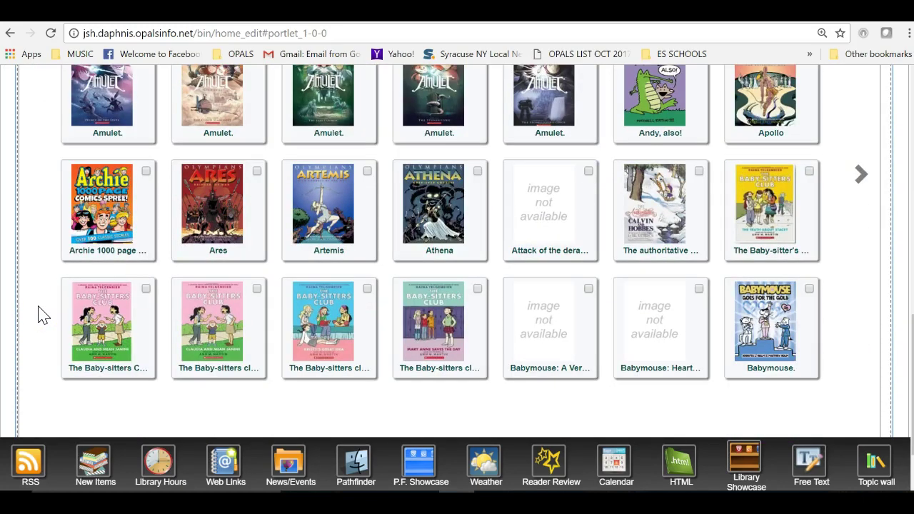
scroll(40, 315, "up", 4)
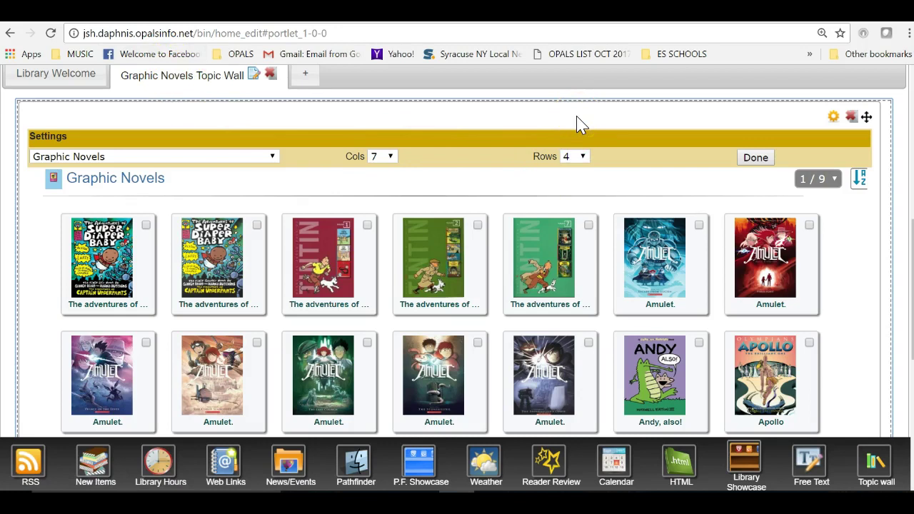
left_click(666, 133)
scroll(622, 133, "down", 1)
scroll(623, 136, "up", 1)
scroll(642, 159, "down", 1)
scroll(645, 159, "up", 1)
Step: Zoom the page out to 90% and finish the topic wall settings with Done
key("ctrl+minus")
key("ctrl+minus")
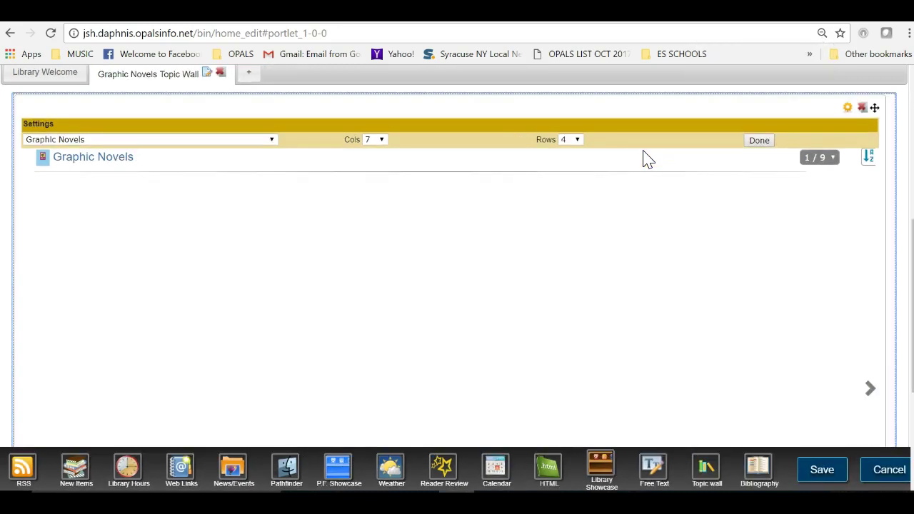
left_click(631, 180)
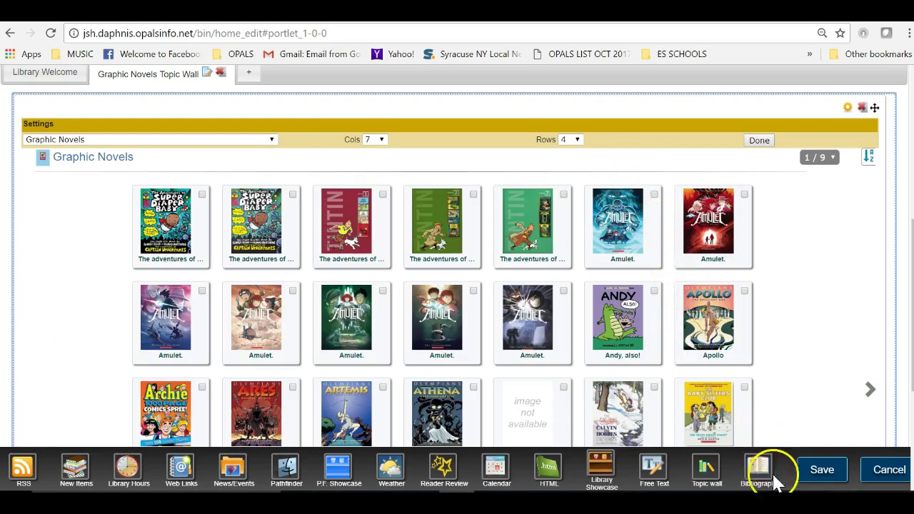
left_click(808, 477)
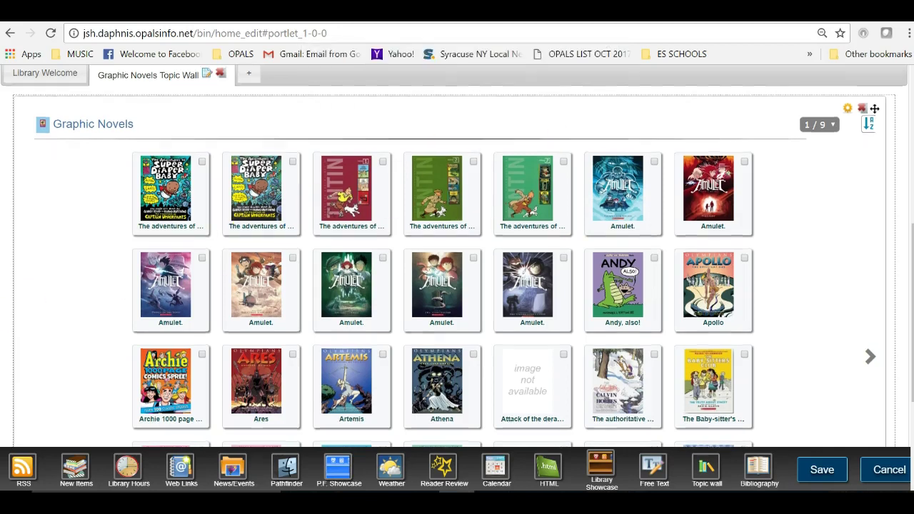
Step: Go to OPALS Home from the Home menu
scroll(458, 257, "up", 5)
left_click(14, 133)
mouse_move(16, 156)
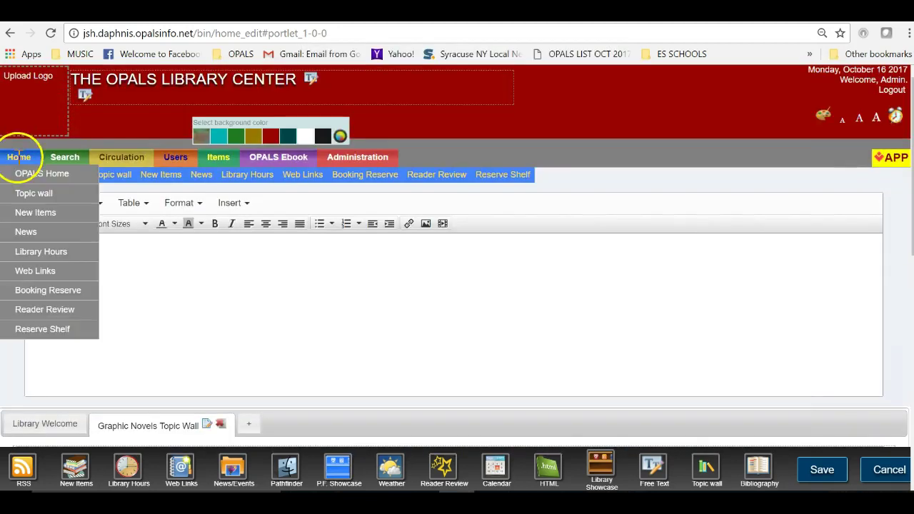
left_click(24, 178)
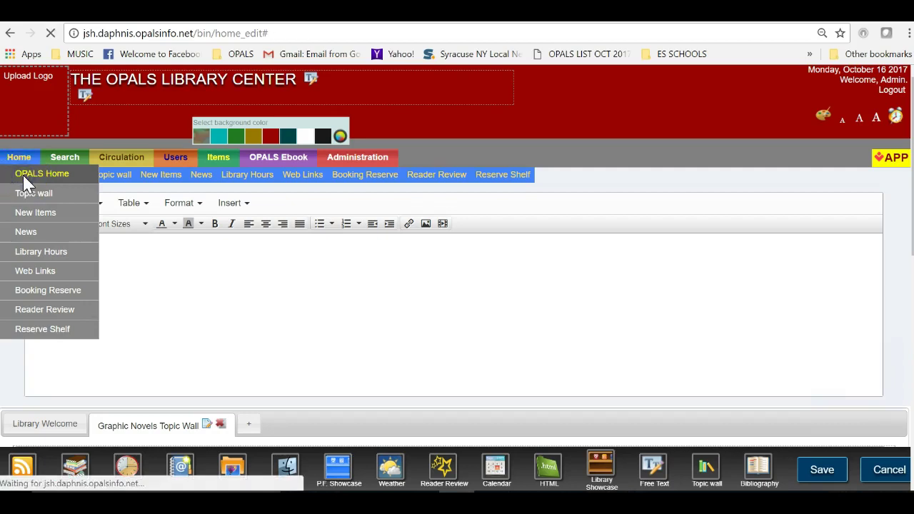